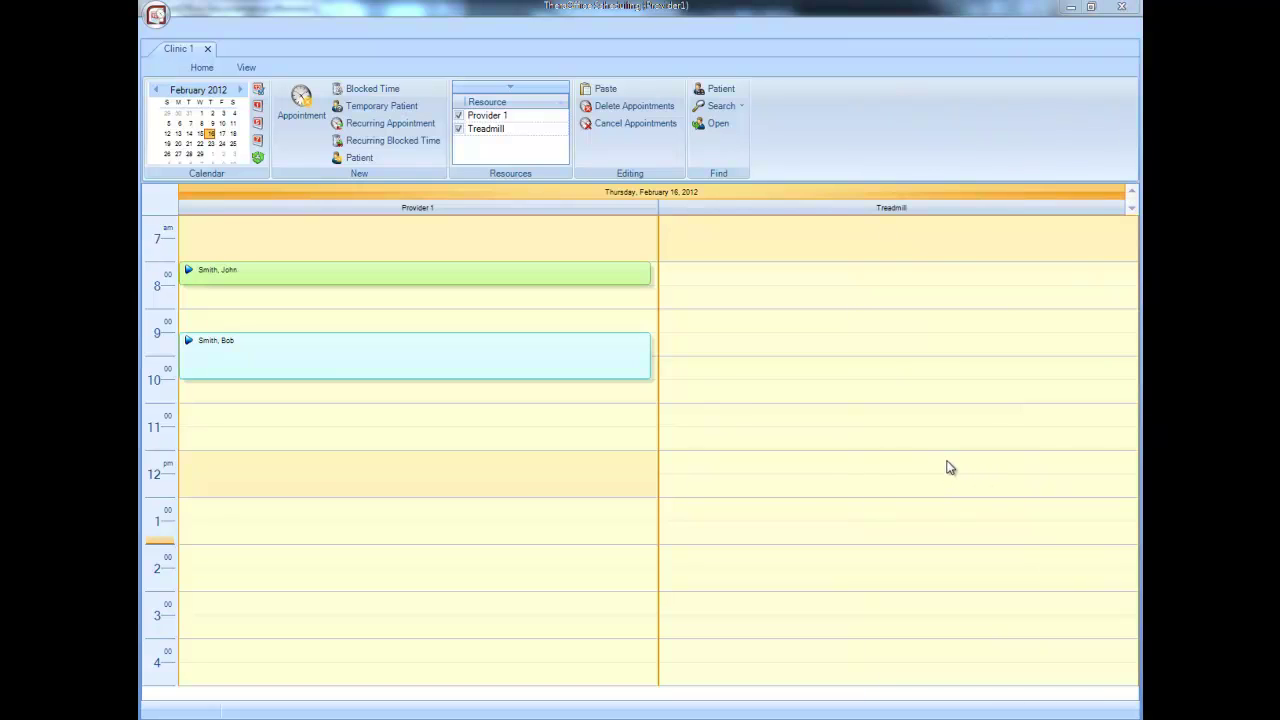
Set the Initial Visit appointment type's PT document type to Initial Evaluation and save.
left_click(152, 14)
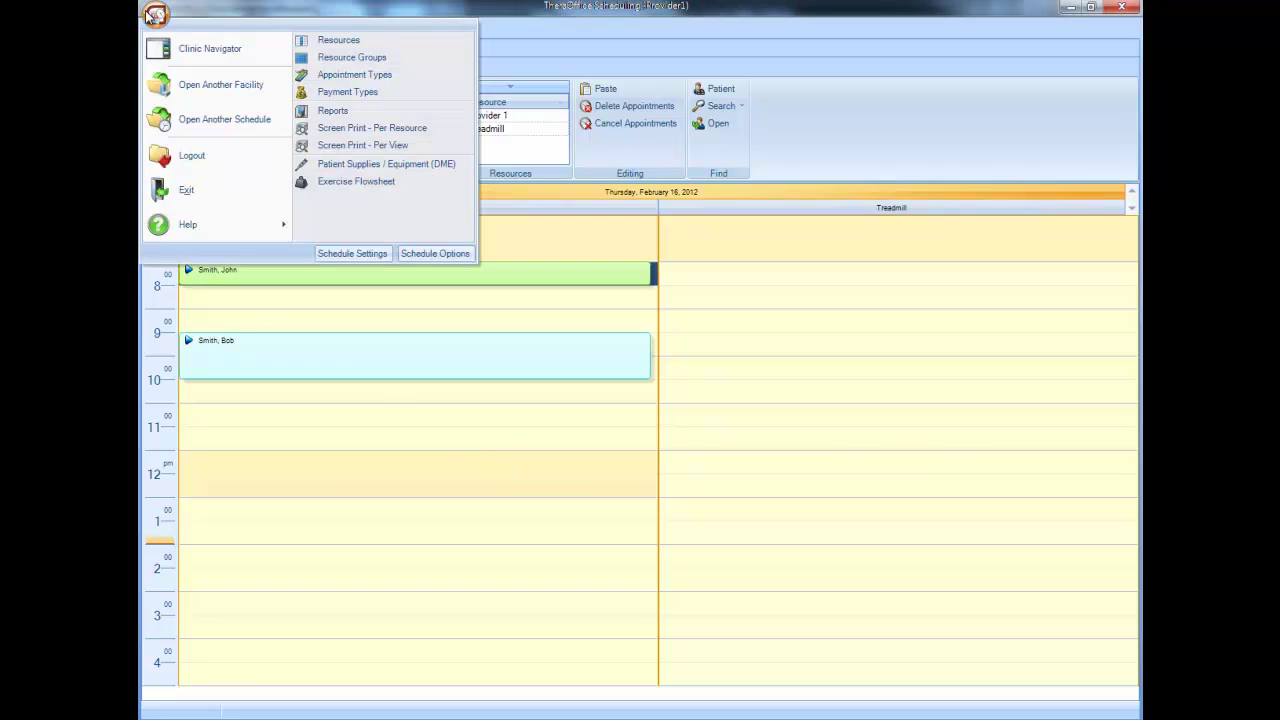
left_click(339, 74)
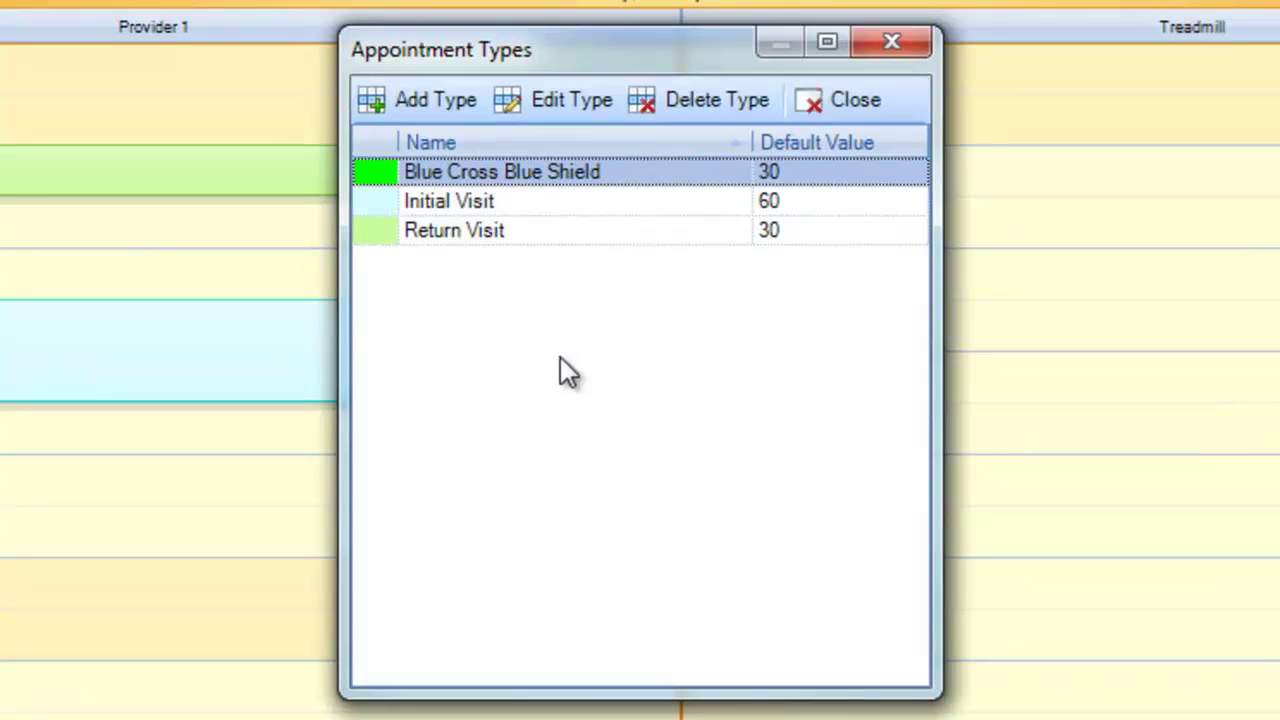
left_click(491, 204)
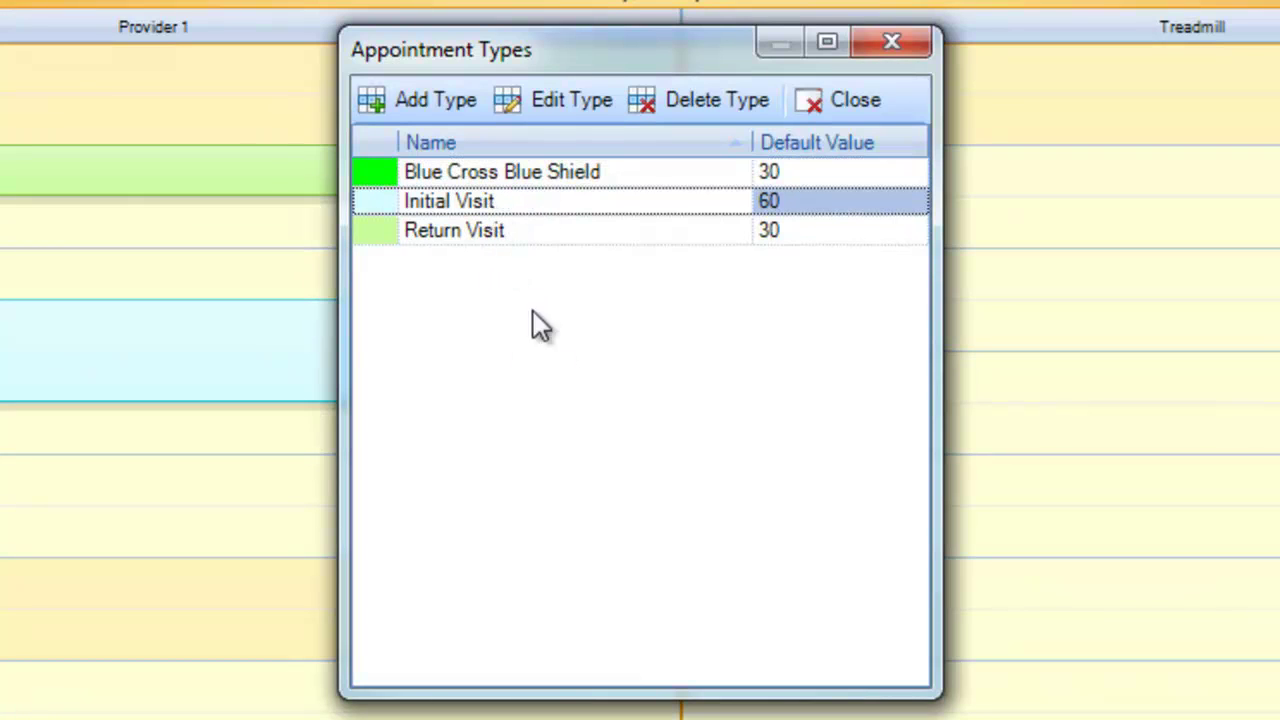
left_click(563, 102)
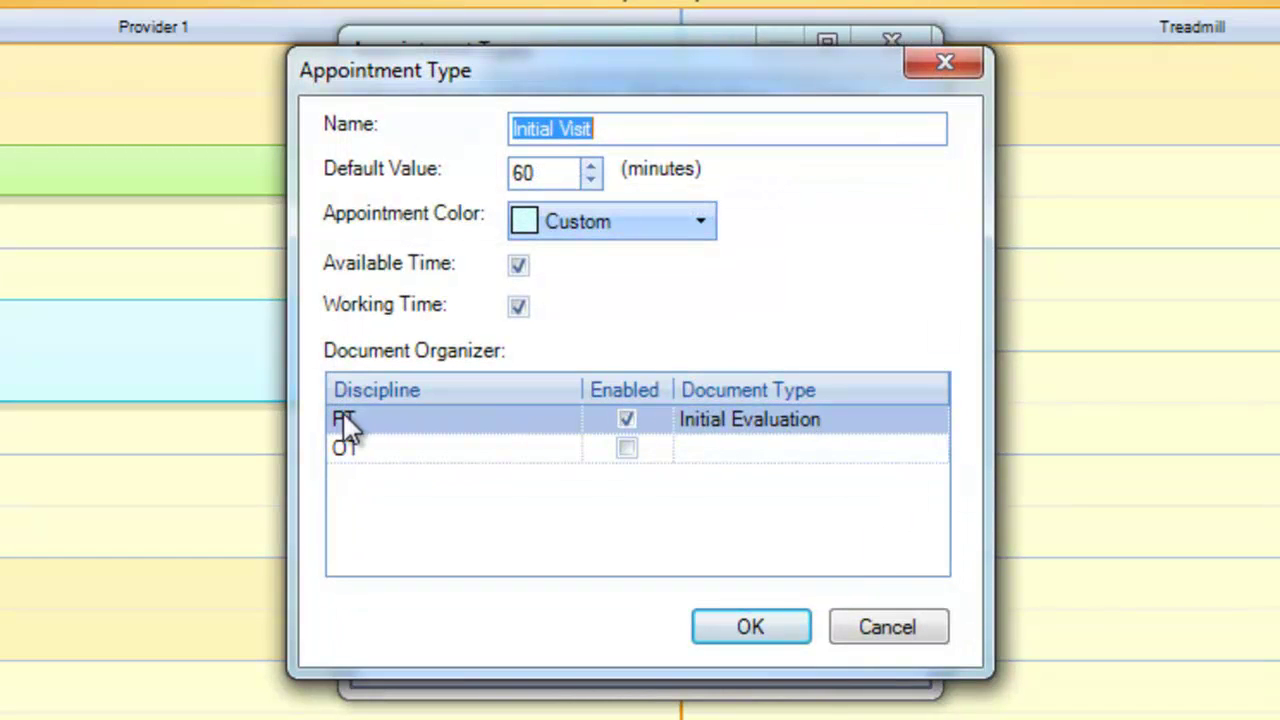
left_click(842, 427)
left_click(935, 421)
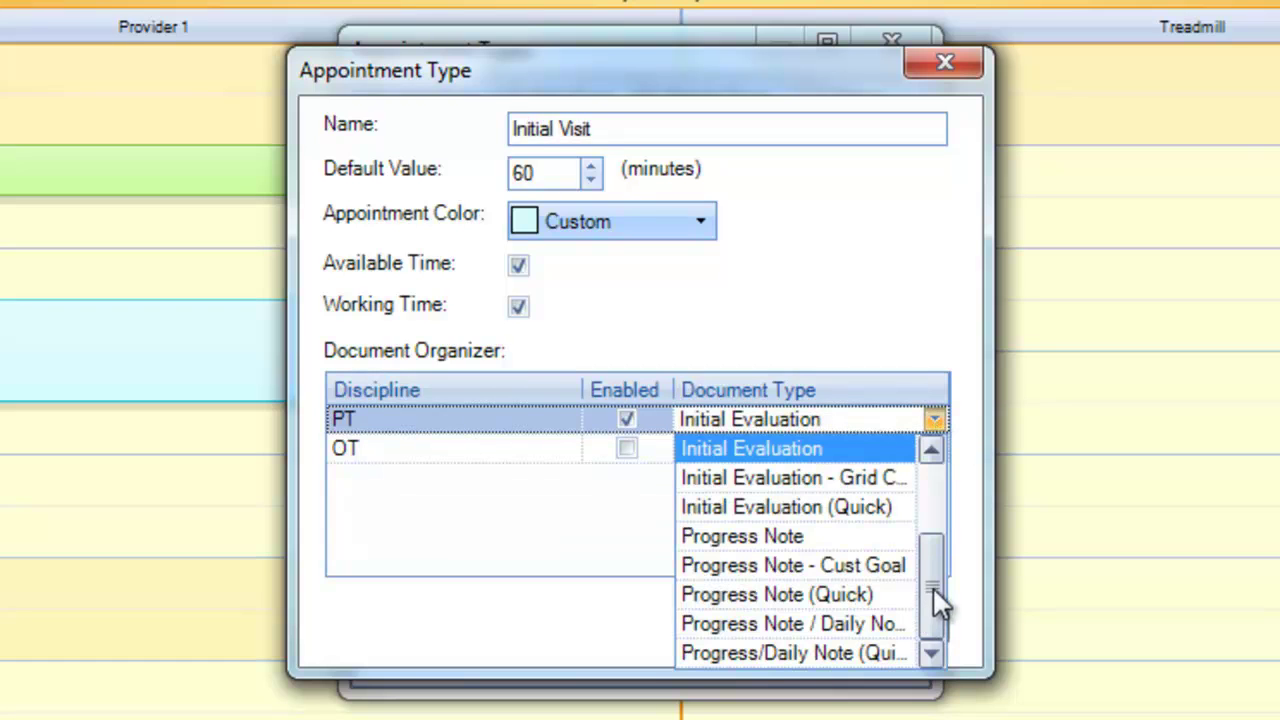
left_click_drag(937, 575, 937, 491)
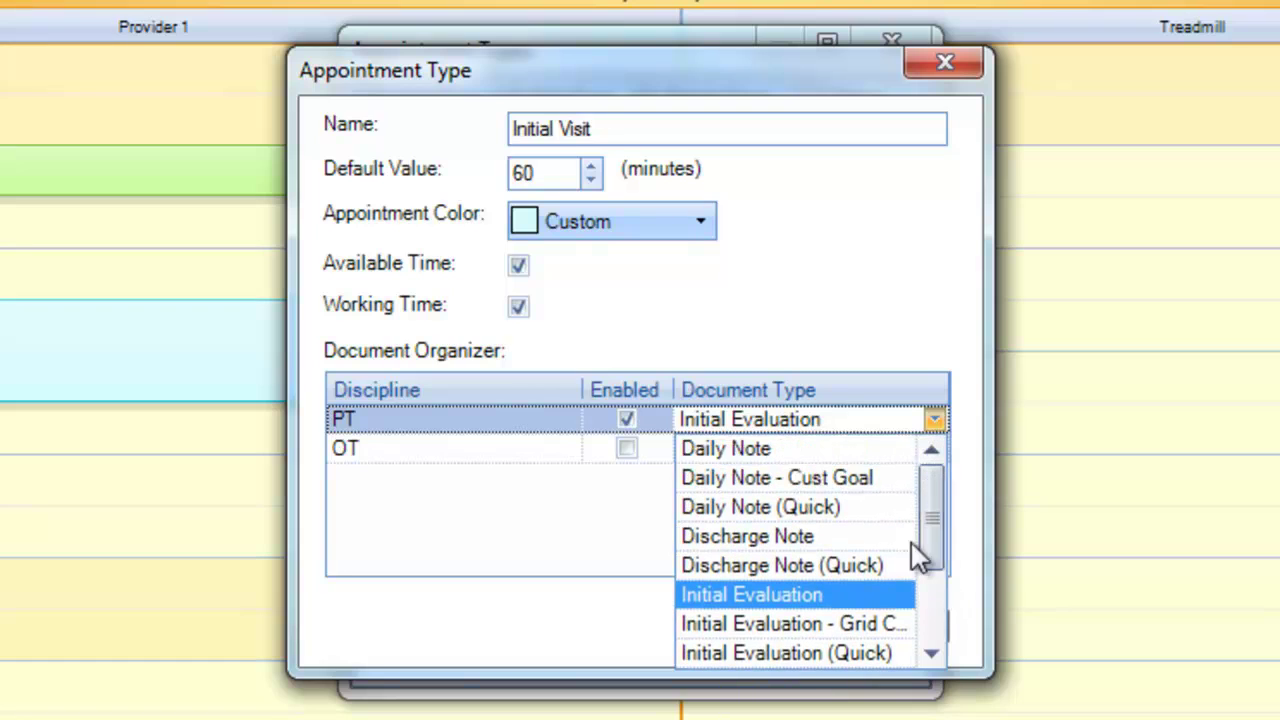
left_click(757, 595)
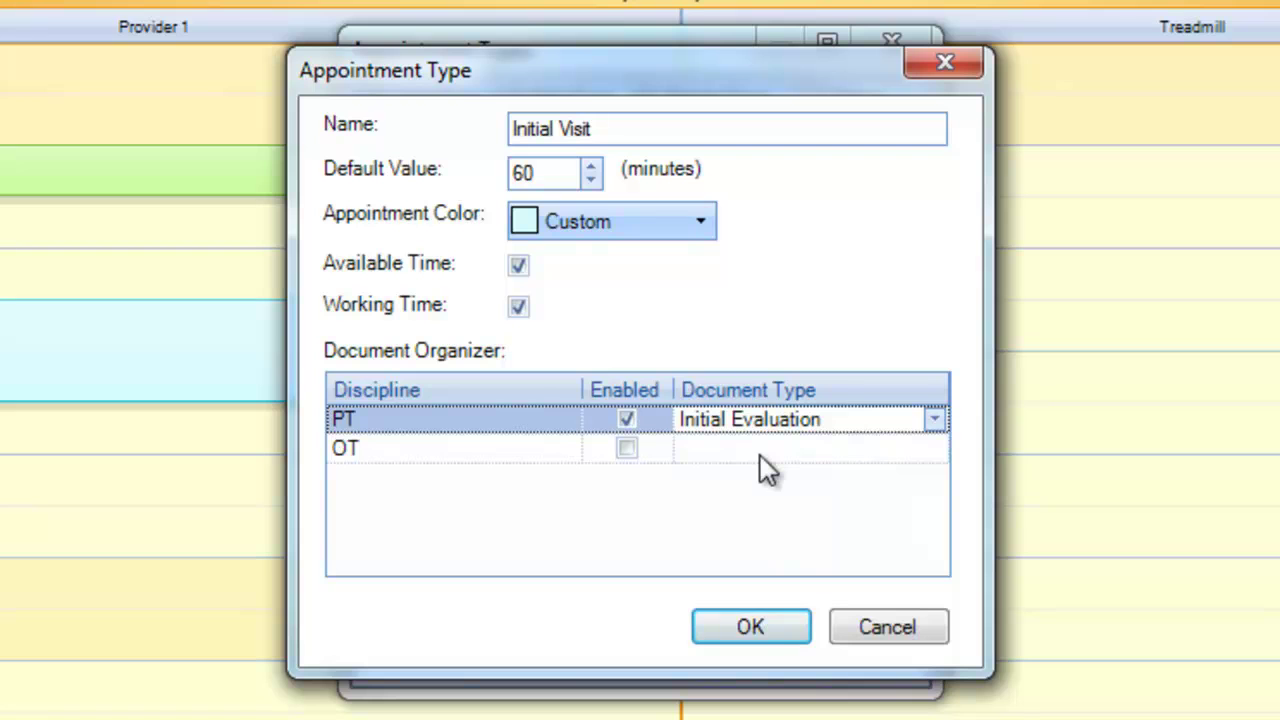
left_click(766, 623)
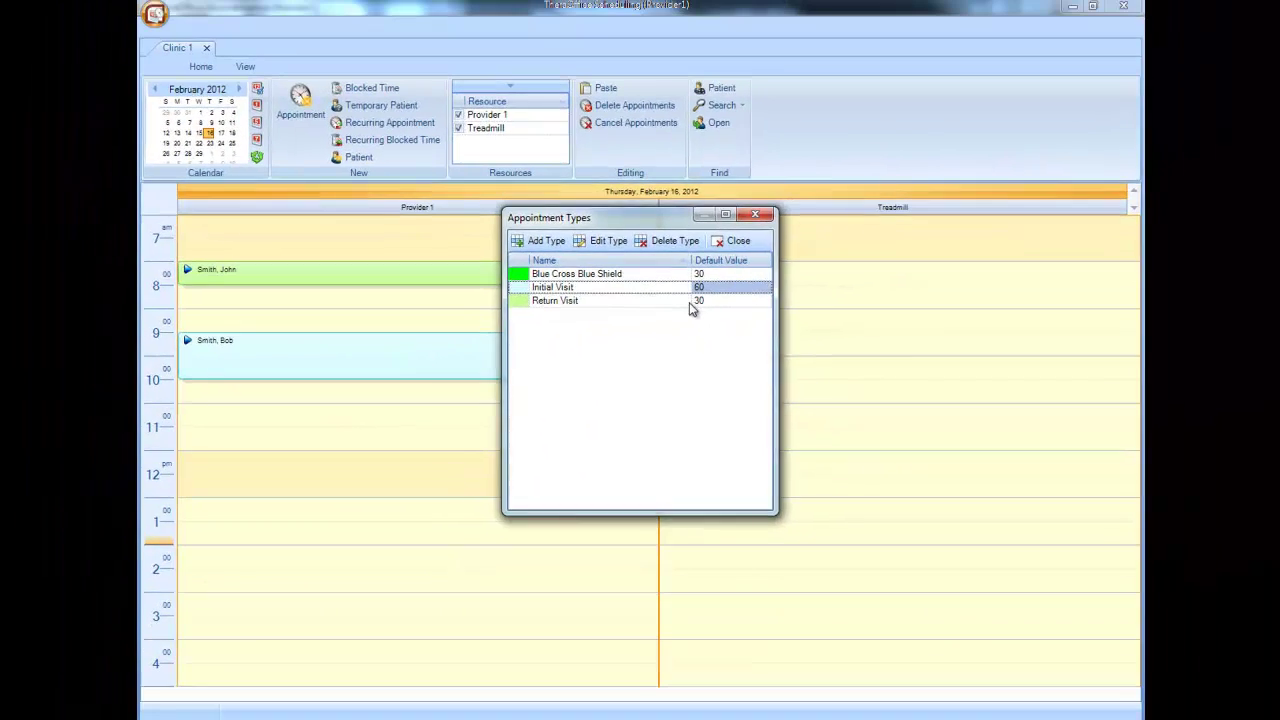
Check in Provider 1's 8 AM and 9:30 appointments on February 16.
left_click(757, 215)
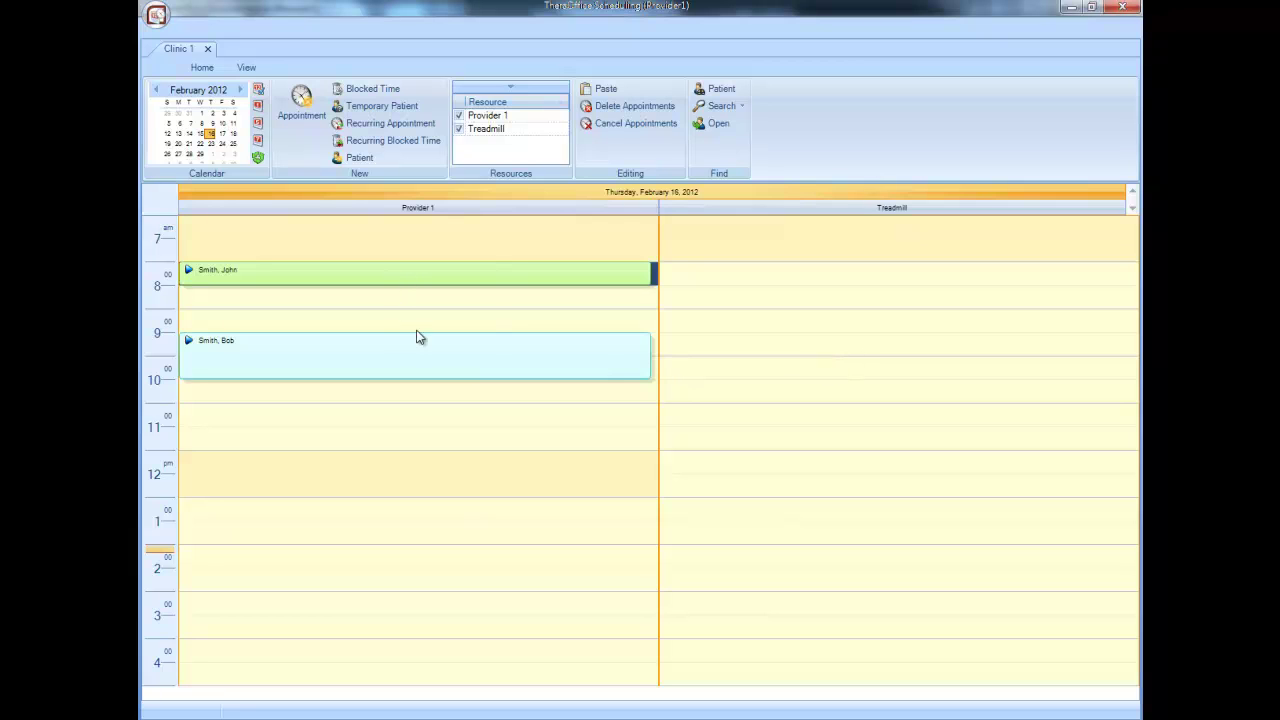
right_click(403, 287)
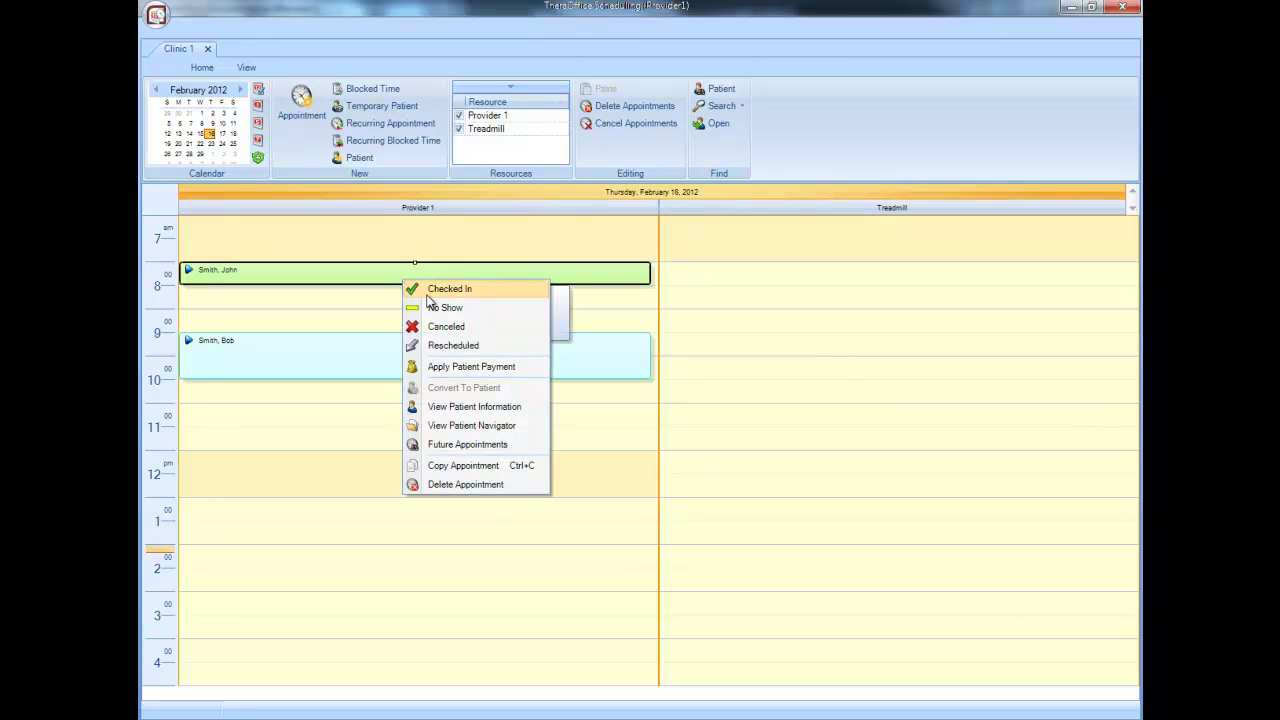
left_click(428, 292)
left_click(779, 539)
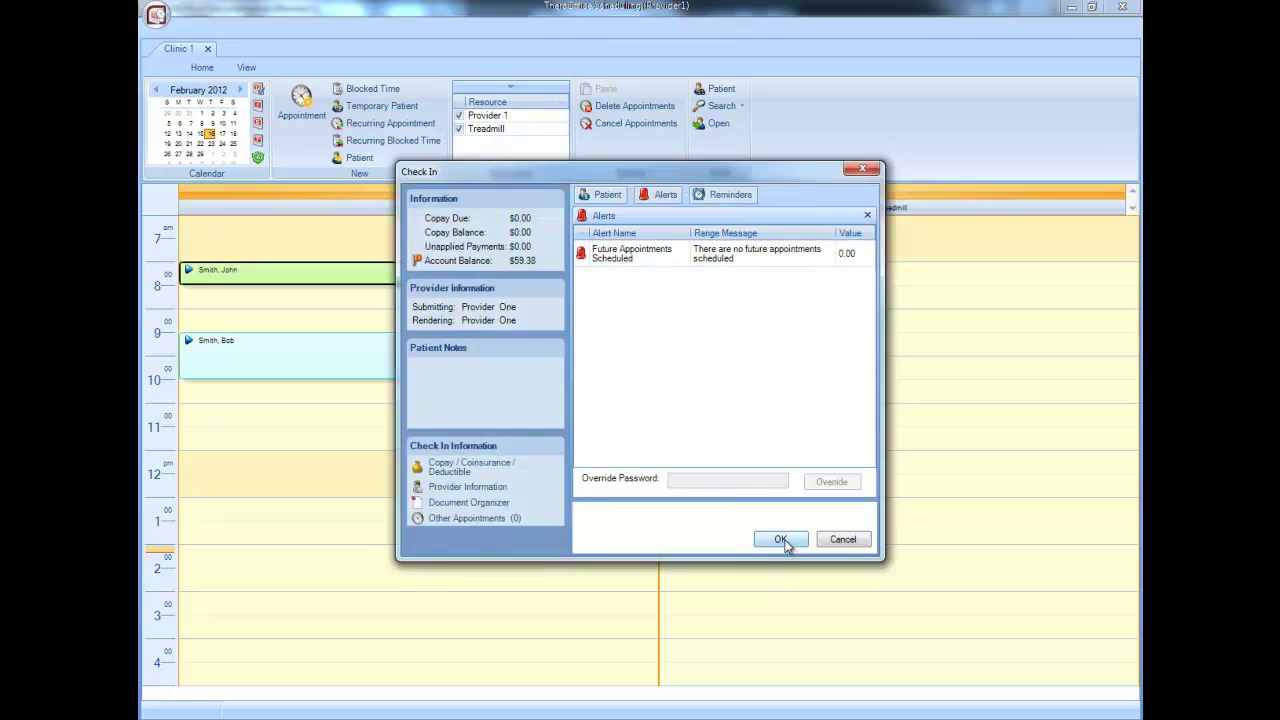
right_click(430, 372)
left_click(459, 386)
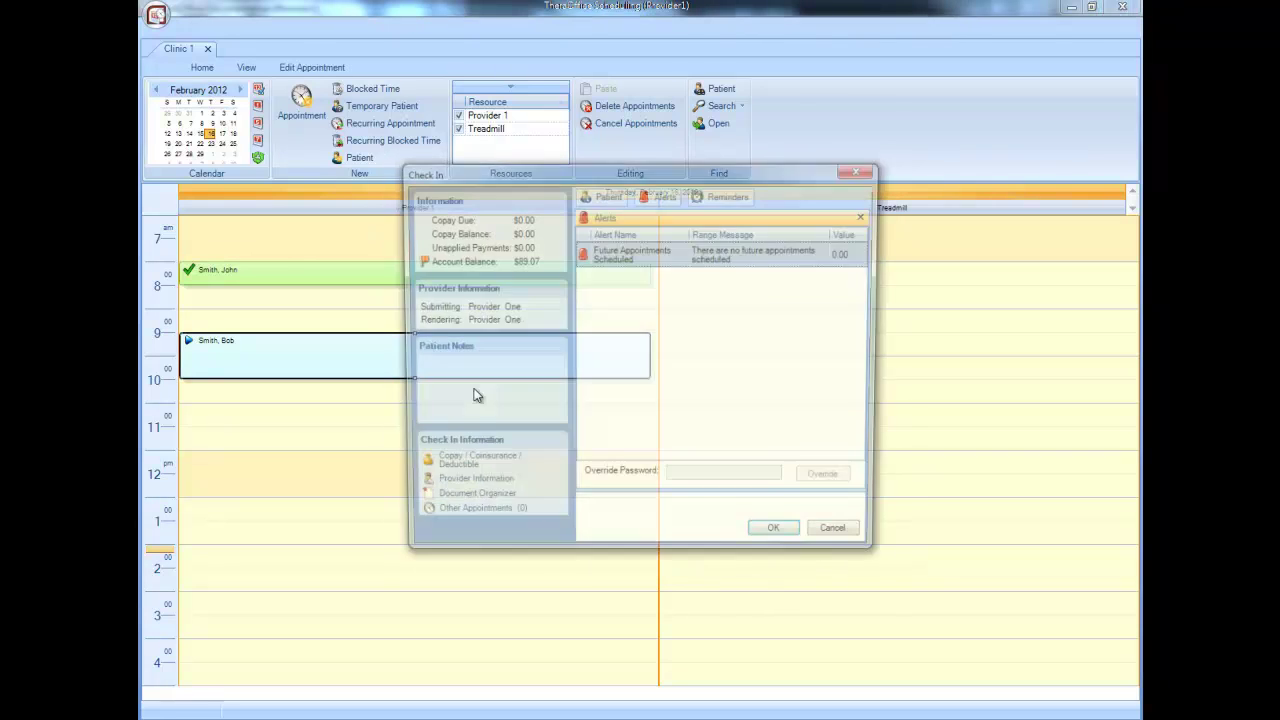
left_click(778, 541)
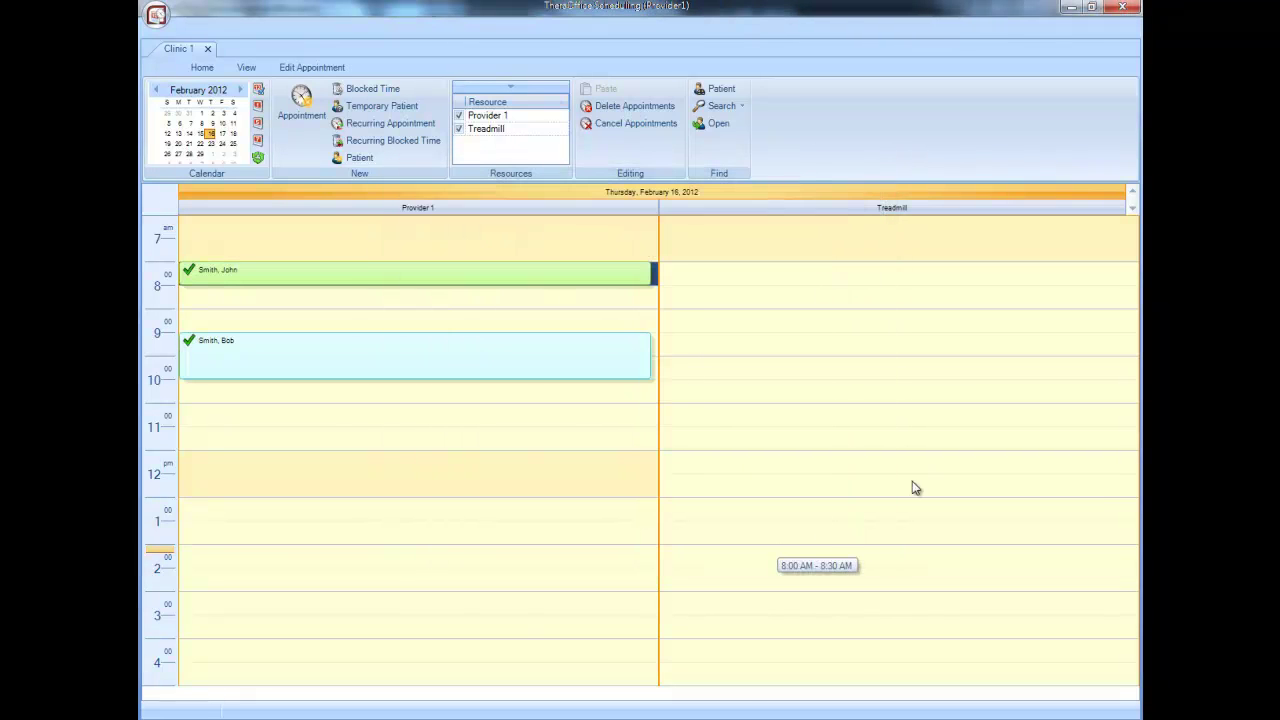
mouse_move(840, 712)
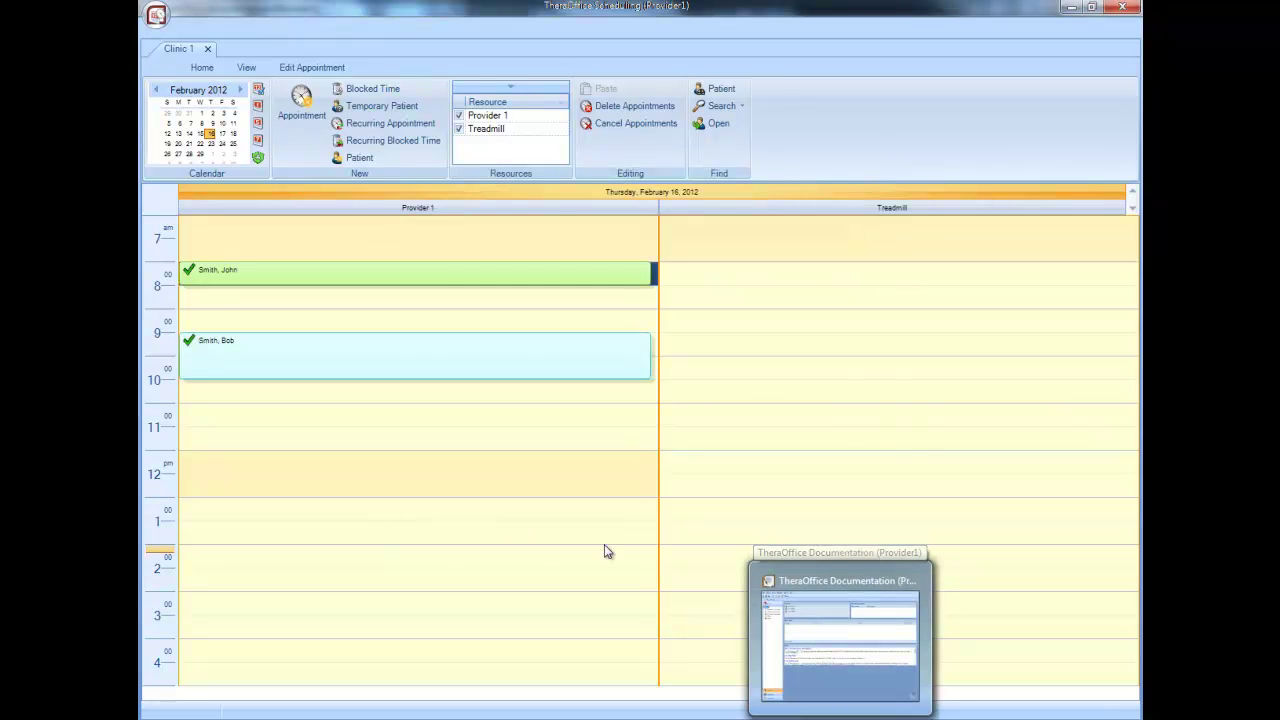
Refresh checked-in patients in Documentation and open Bob Smith's 9:30 AM chart.
left_click(812, 709)
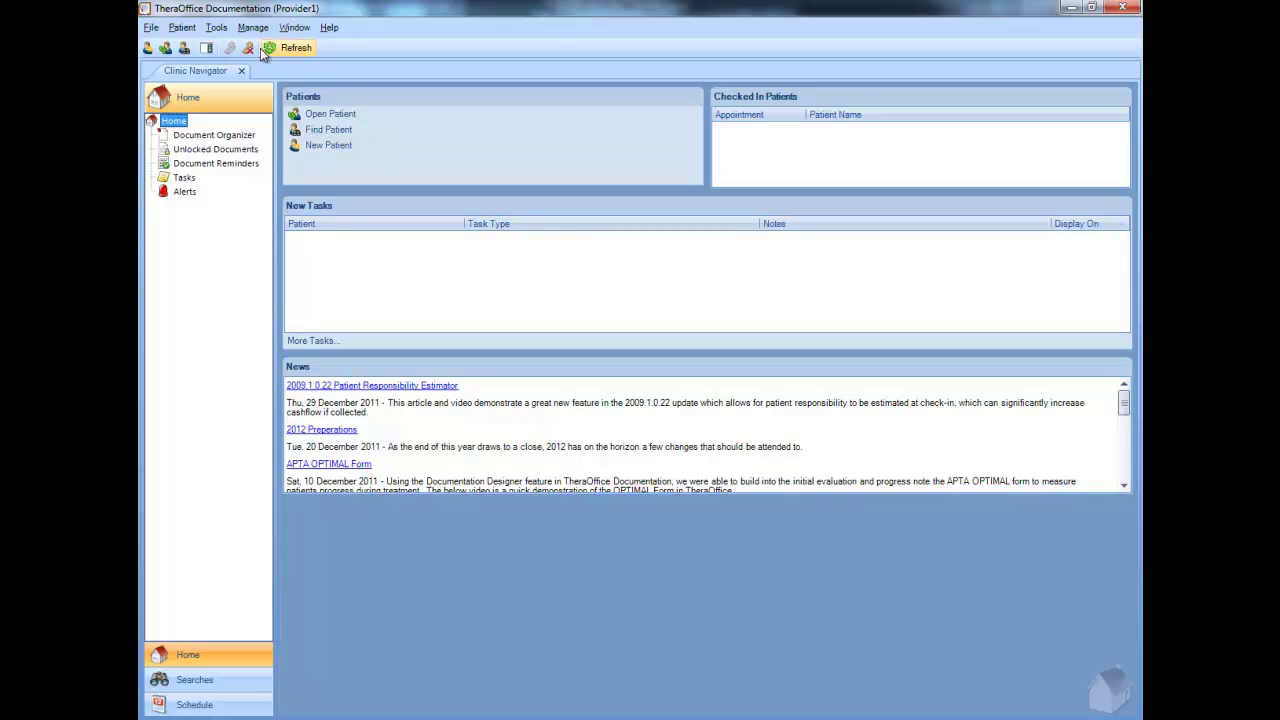
left_click(285, 49)
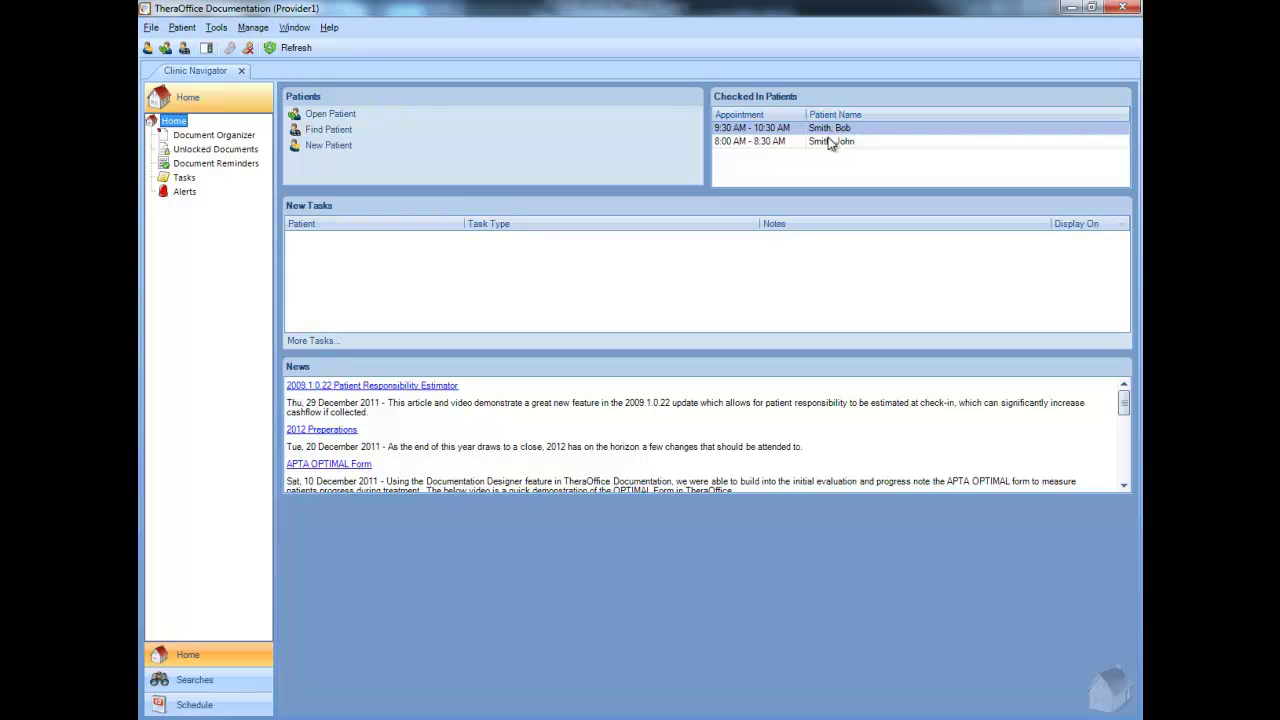
double_click(830, 128)
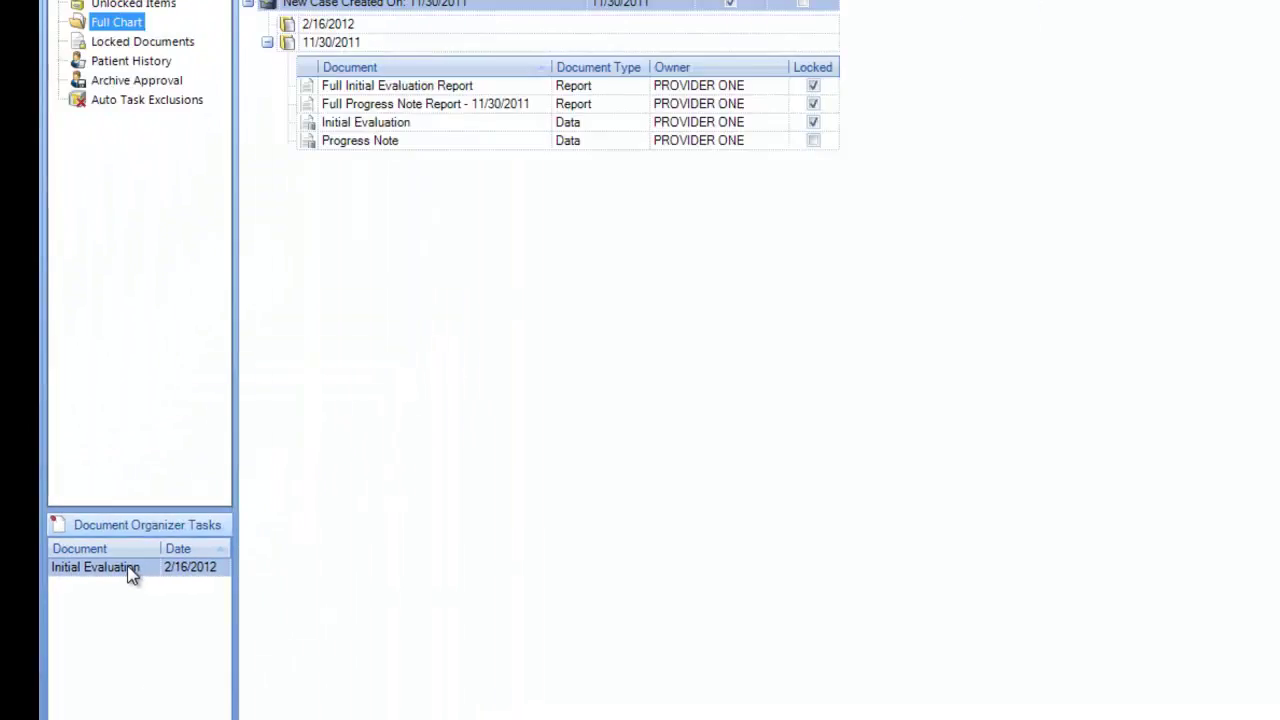
Open the pending Initial Evaluation's New Document dialog, then cancel without creating it.
double_click(84, 598)
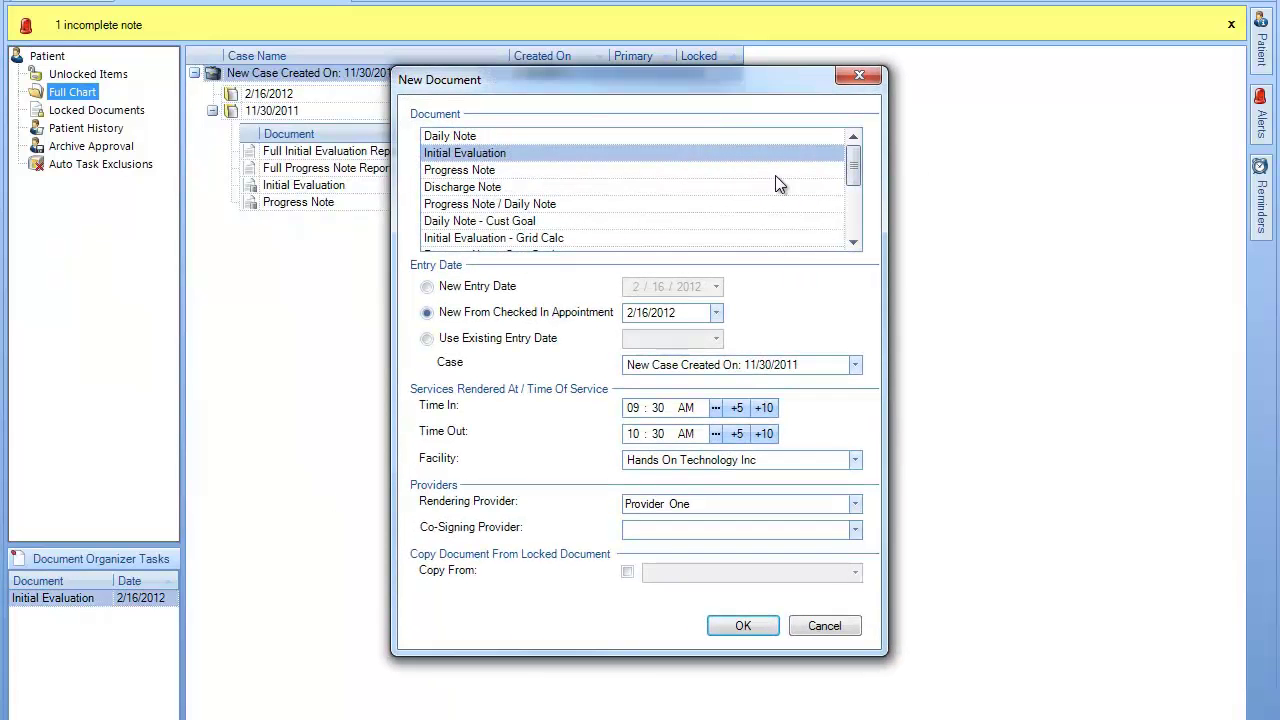
mouse_move(851, 181)
left_mouse_down()
mouse_move(852, 217)
mouse_move(855, 155)
left_mouse_up()
left_click(848, 626)
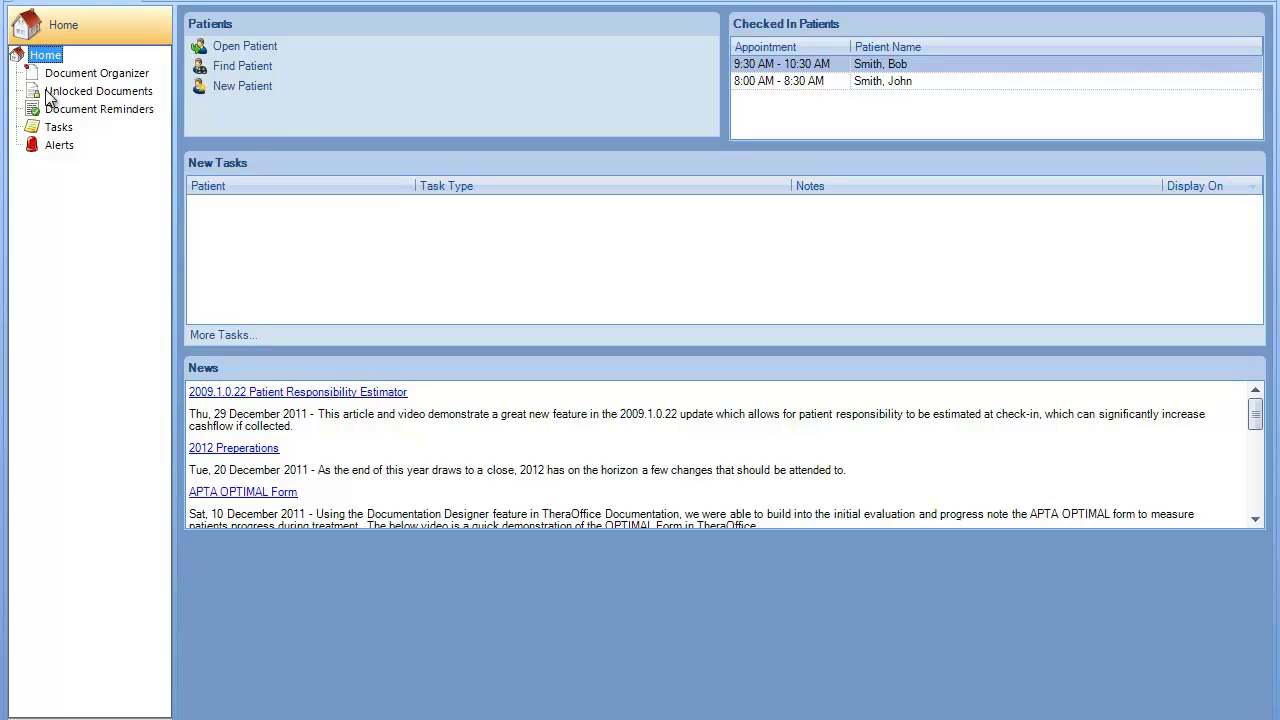
Open the Document Organizer showing Provider One's pending Daily Note and Initial Evaluation.
left_click(90, 73)
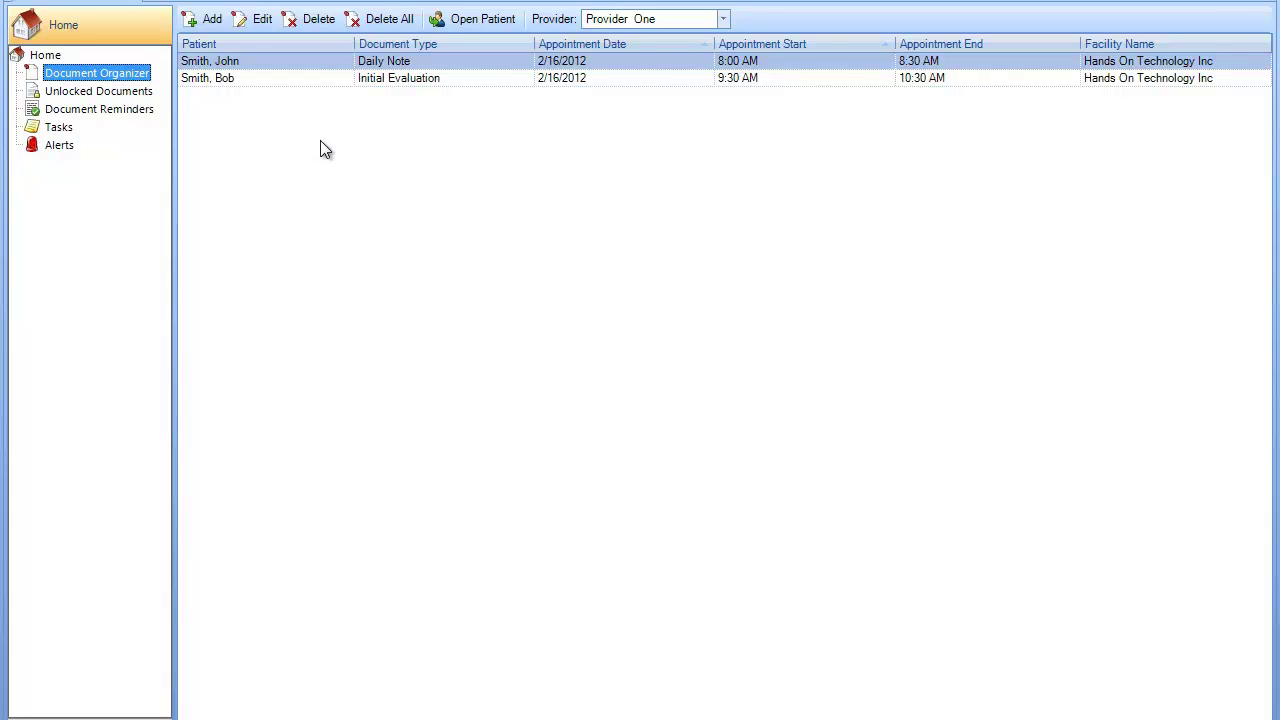
left_click(722, 19)
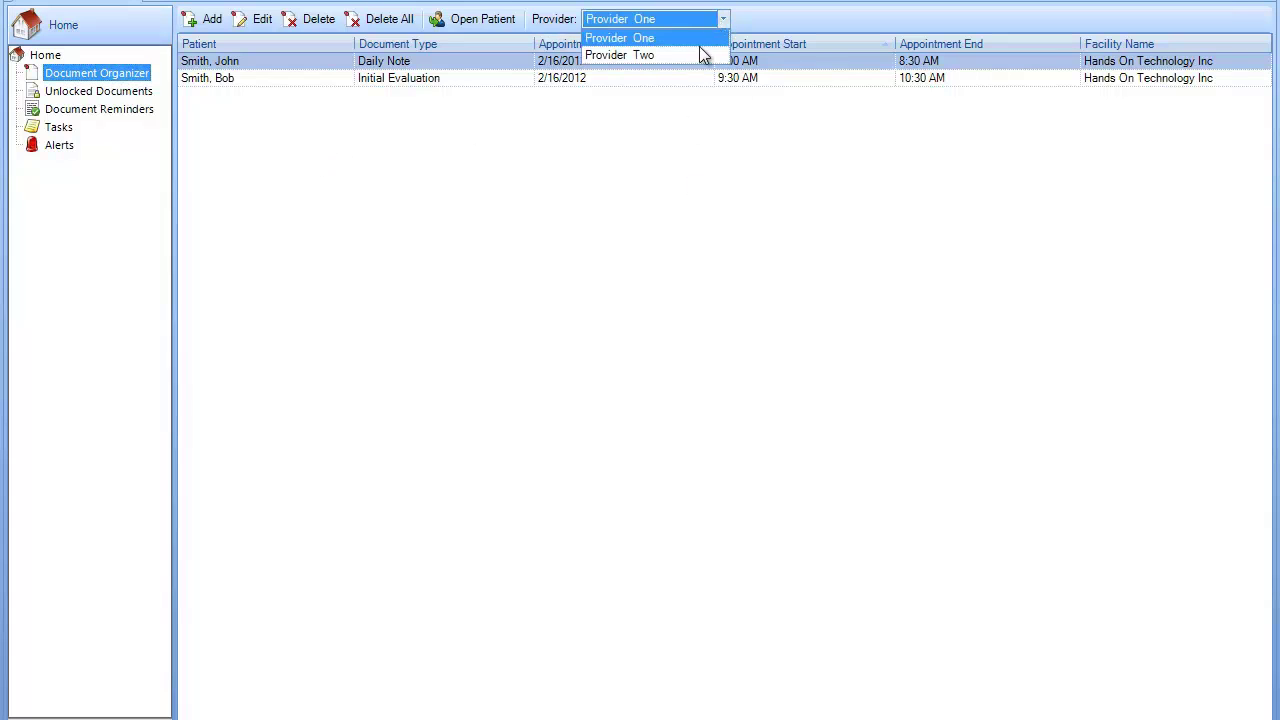
left_click(685, 55)
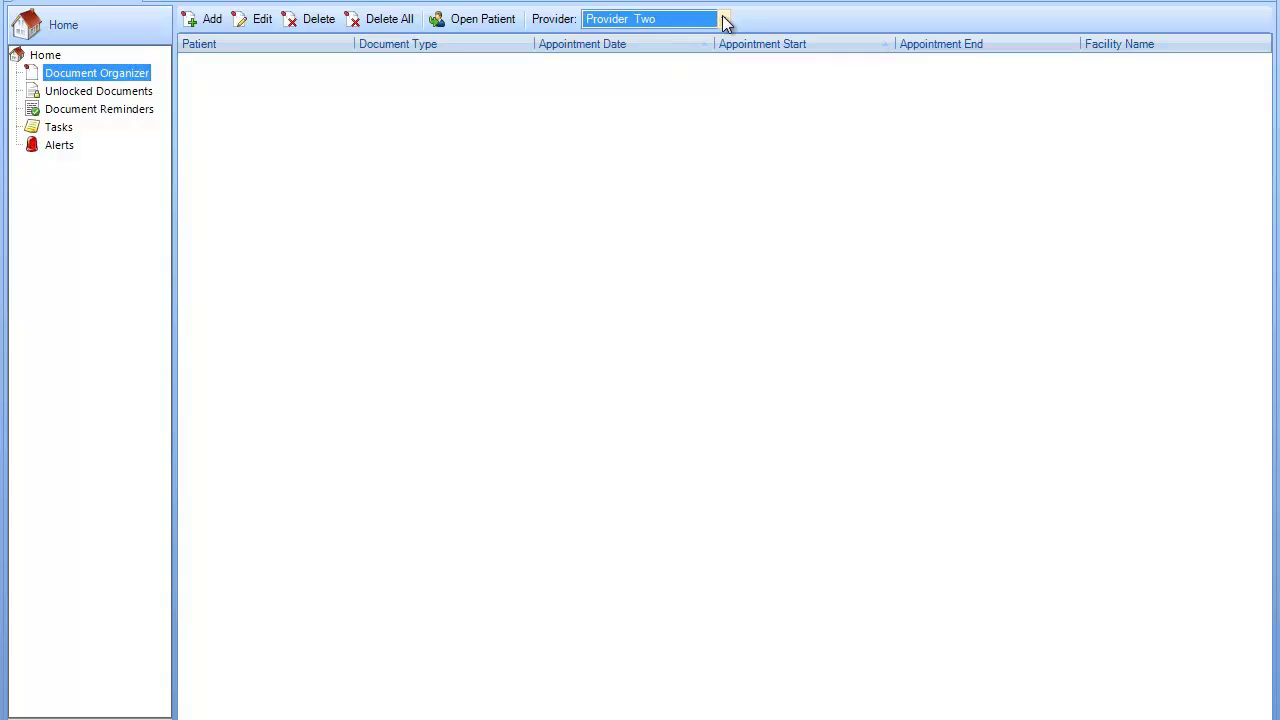
left_click(724, 20)
left_click(679, 38)
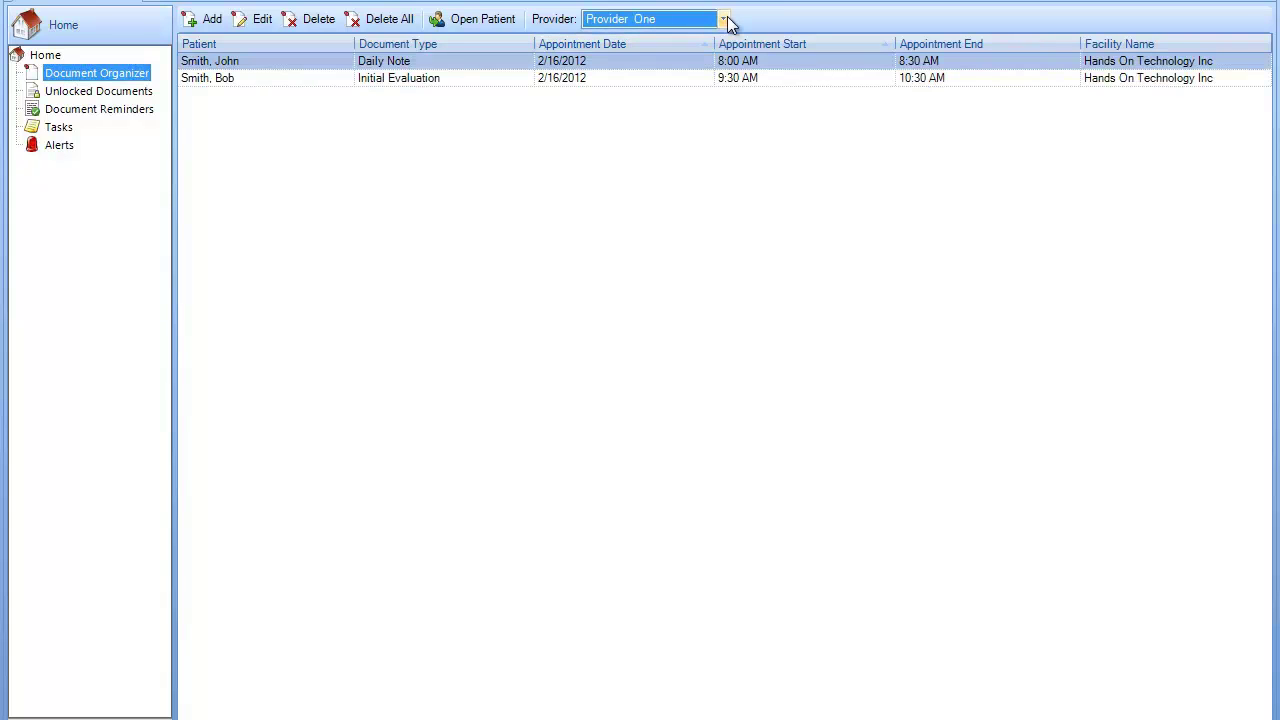